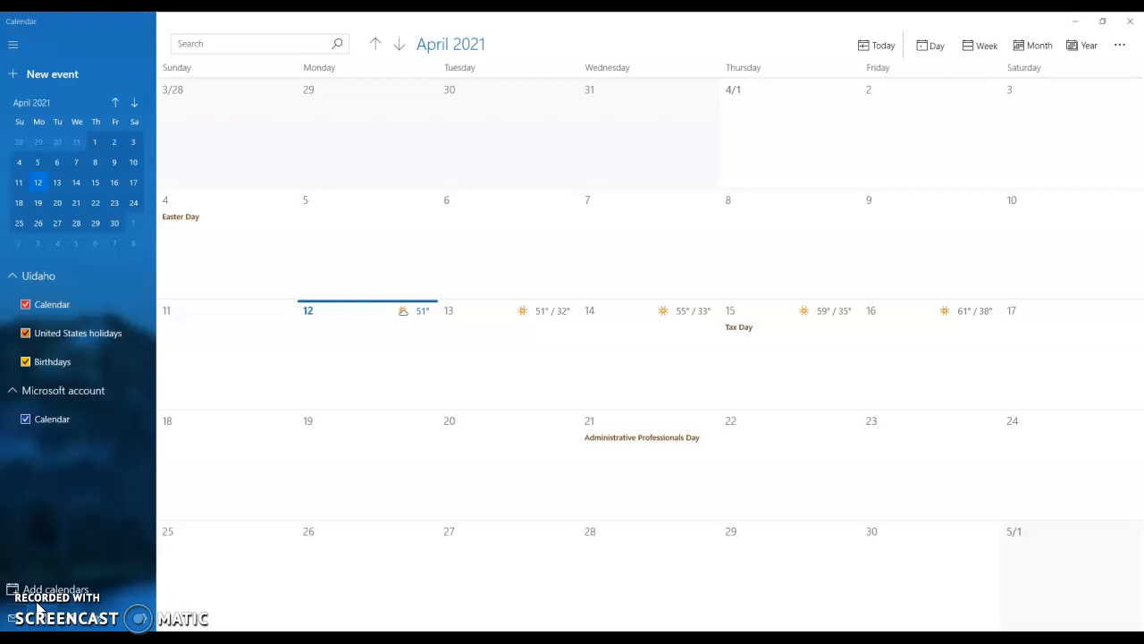
Start a new event named "Meeting" on April 28, 2021 in the Uidaho calendar.
{"action": "left_click", "coordinate": [610, 553]}
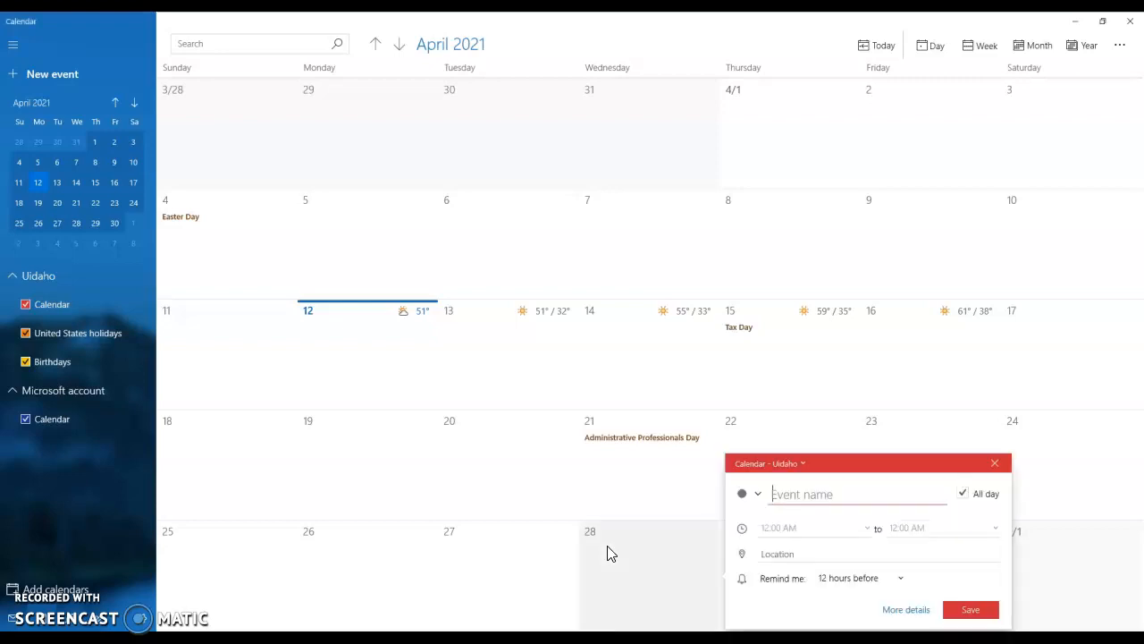
{"action": "left_click", "coordinate": [623, 556]}
{"action": "type", "text": "Meetin"}
{"action": "left_click", "coordinate": [781, 516]}
{"action": "left_click", "coordinate": [778, 504]}
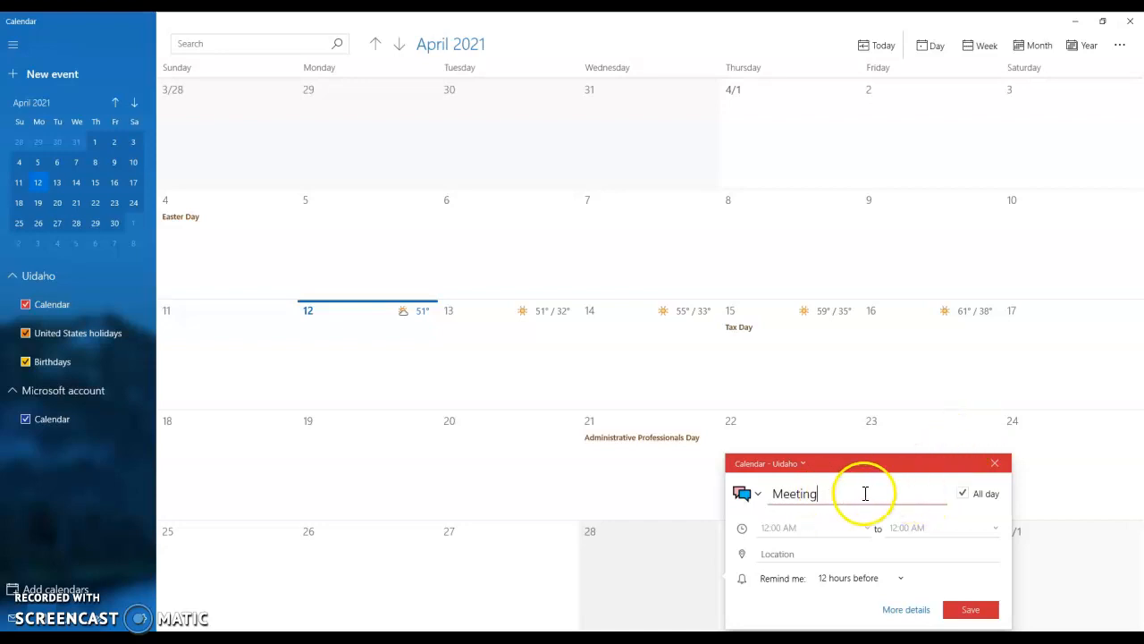
Turn off the all-day option for the Meeting event and set its time from 10:00 AM to 11:00 AM.
{"action": "left_click", "coordinate": [962, 497]}
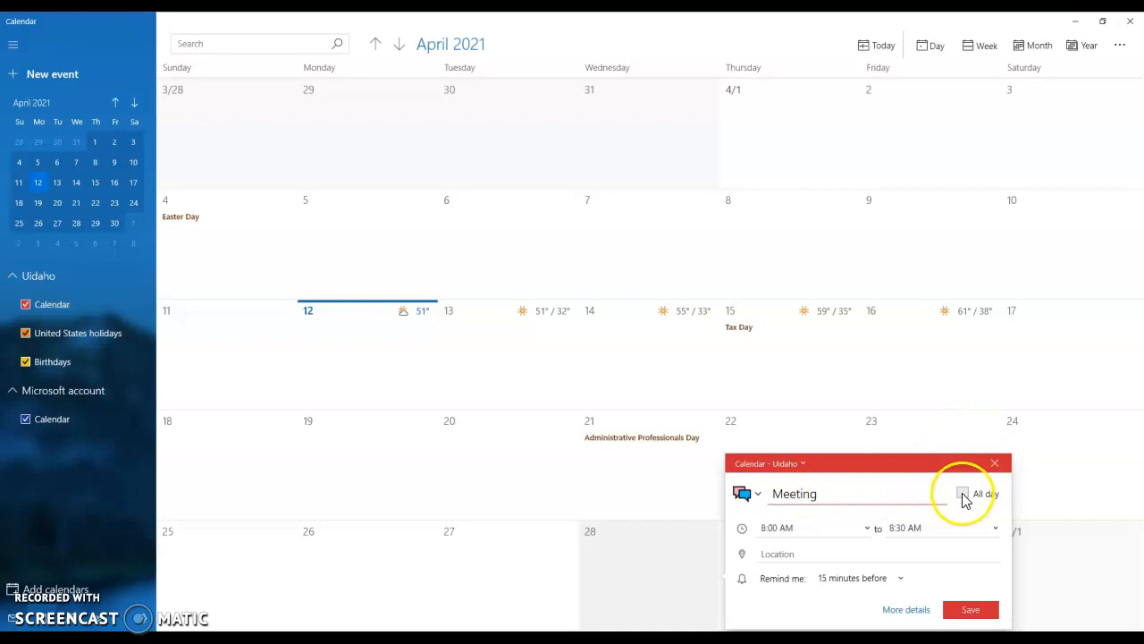
{"action": "left_click", "coordinate": [870, 530]}
{"action": "scroll", "coordinate": [824, 585], "scroll_direction": "down", "scroll_amount": 3}
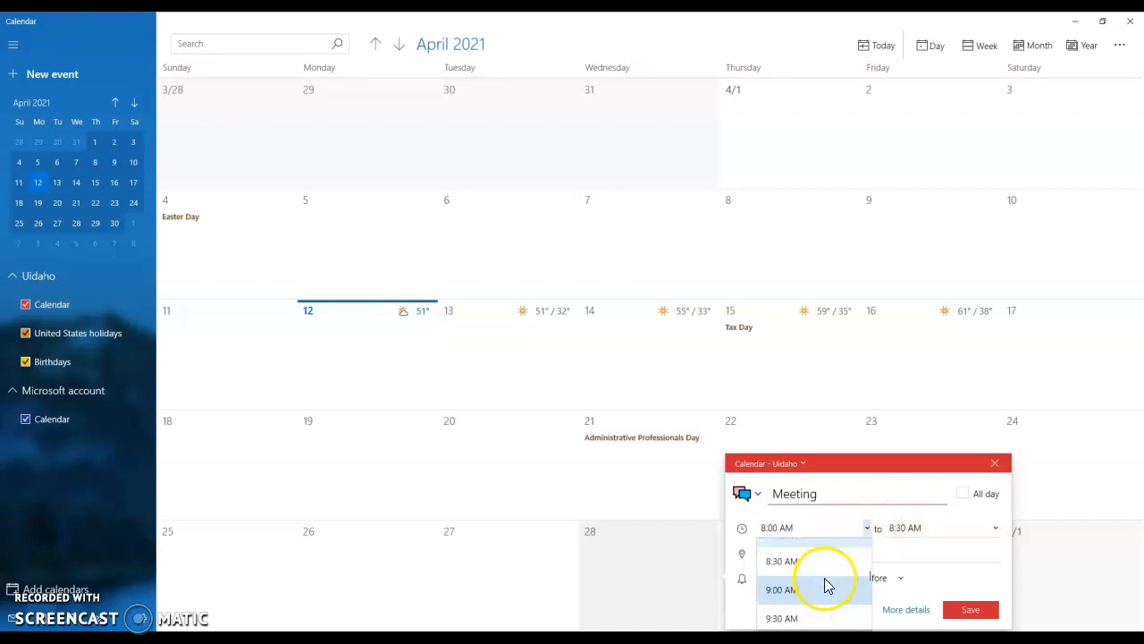
{"action": "left_click", "coordinate": [823, 593]}
{"action": "left_click", "coordinate": [995, 528]}
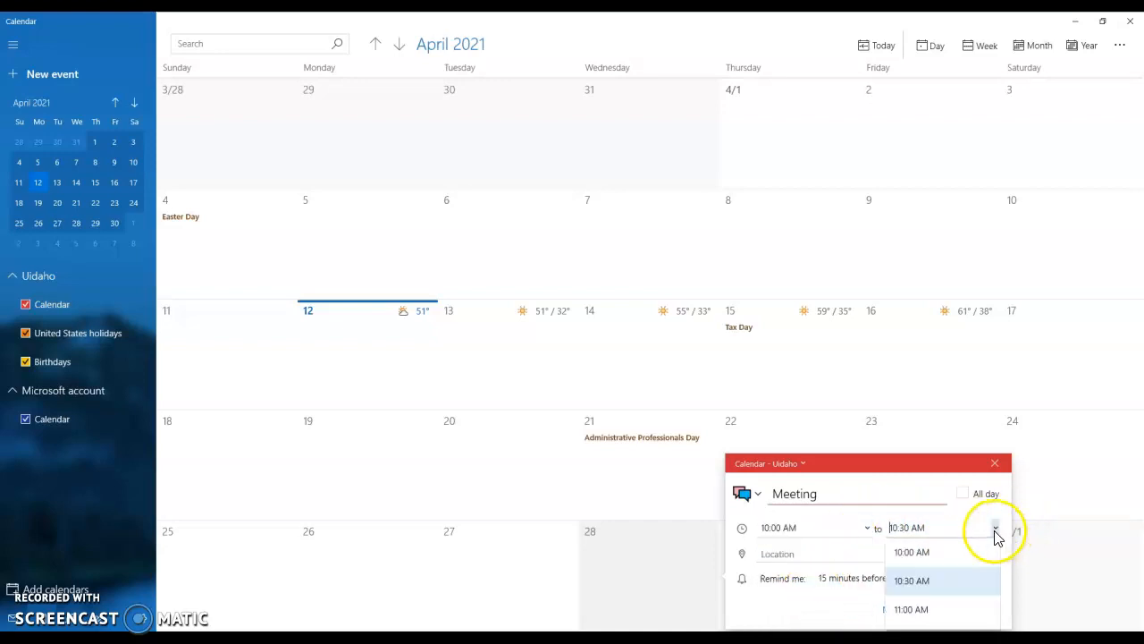
{"action": "left_click", "coordinate": [921, 611]}
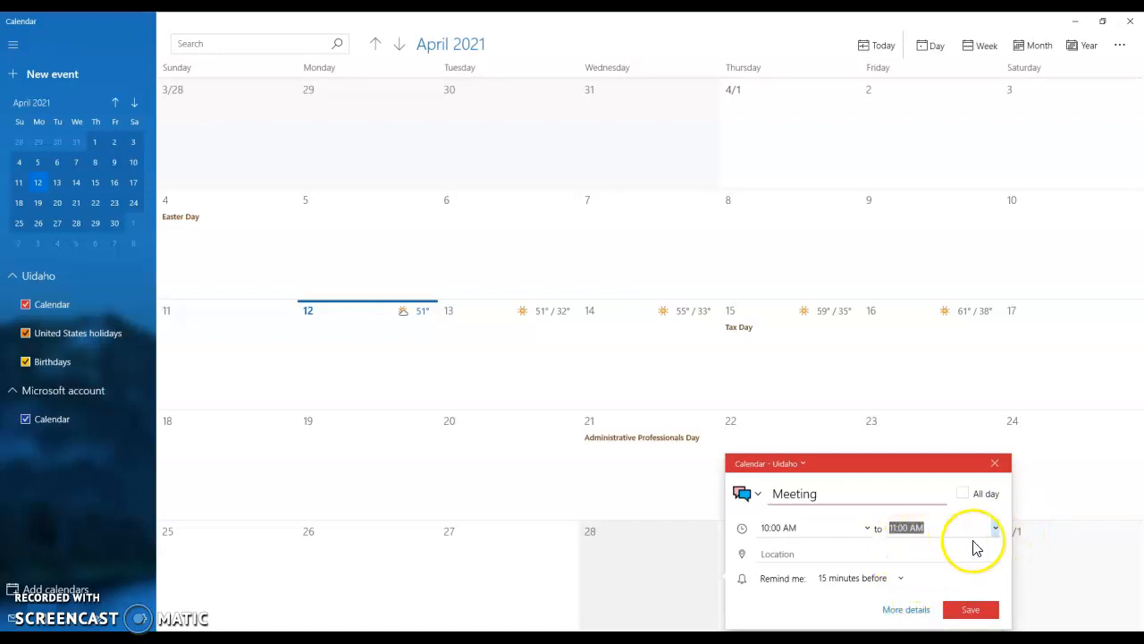
Set the Meeting event's reminder to 30 minutes before and save the event.
{"action": "left_click", "coordinate": [843, 553]}
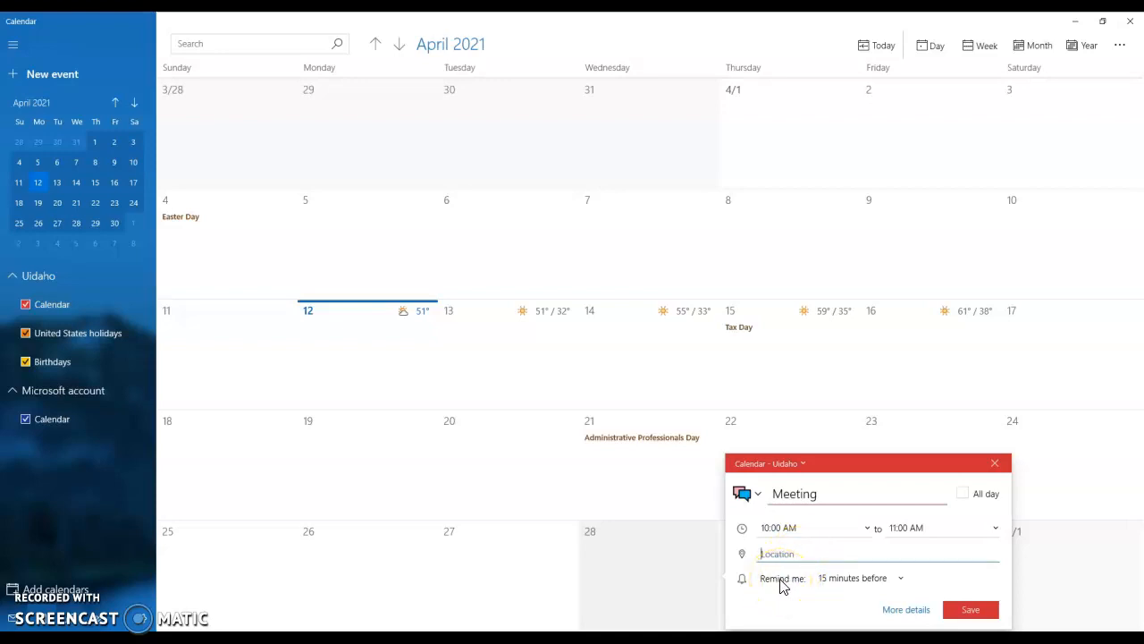
{"action": "left_click", "coordinate": [860, 581]}
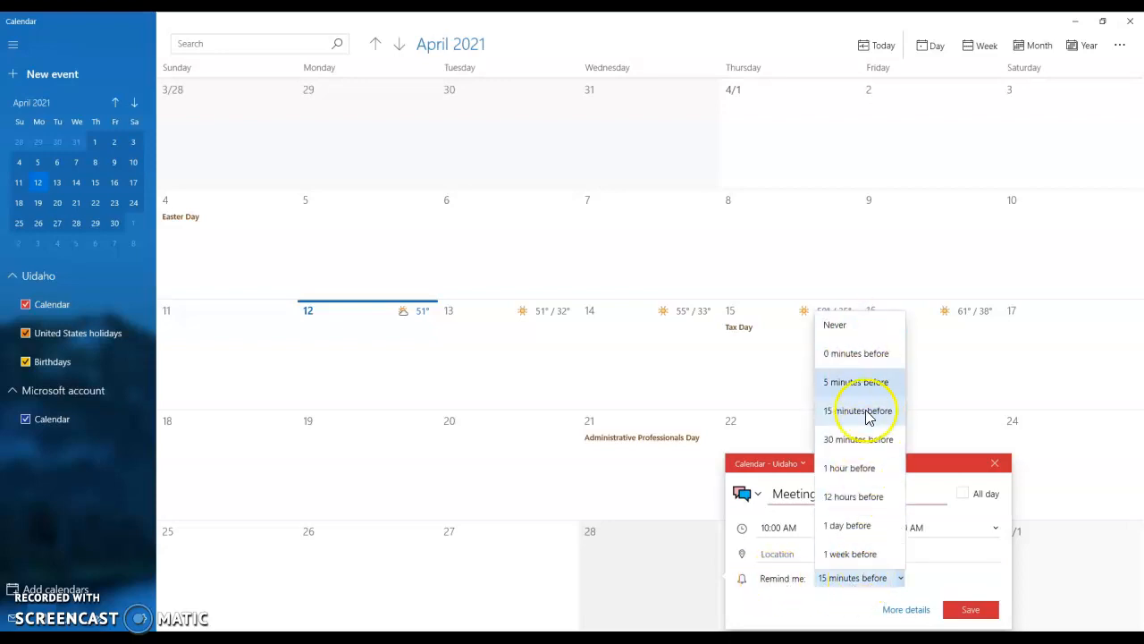
{"action": "left_click", "coordinate": [858, 438]}
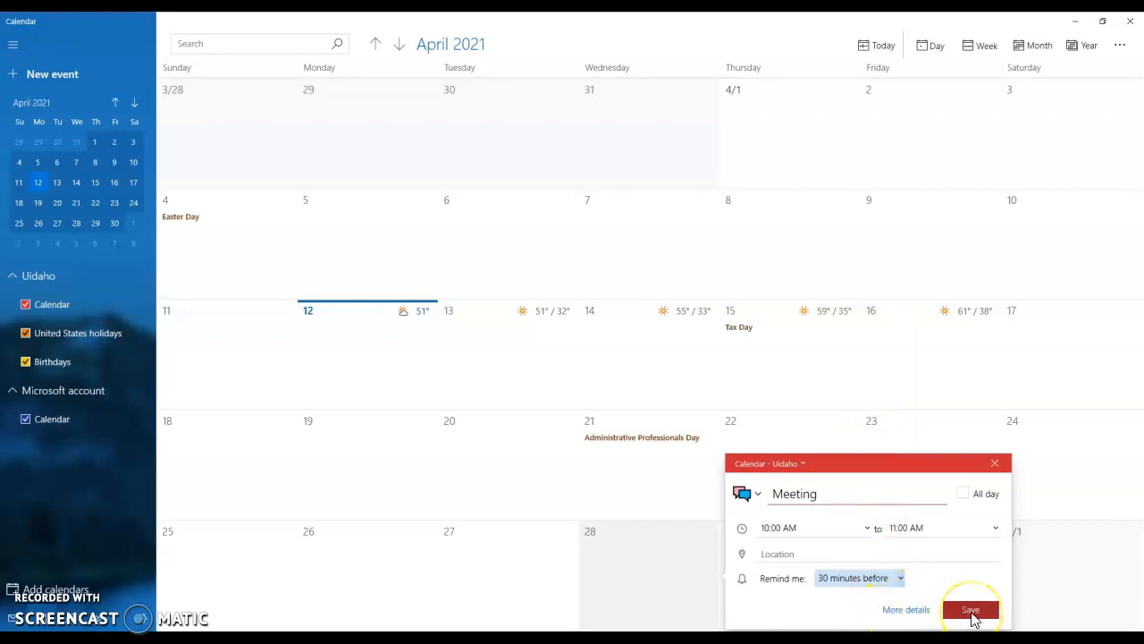
{"action": "left_click", "coordinate": [971, 611]}
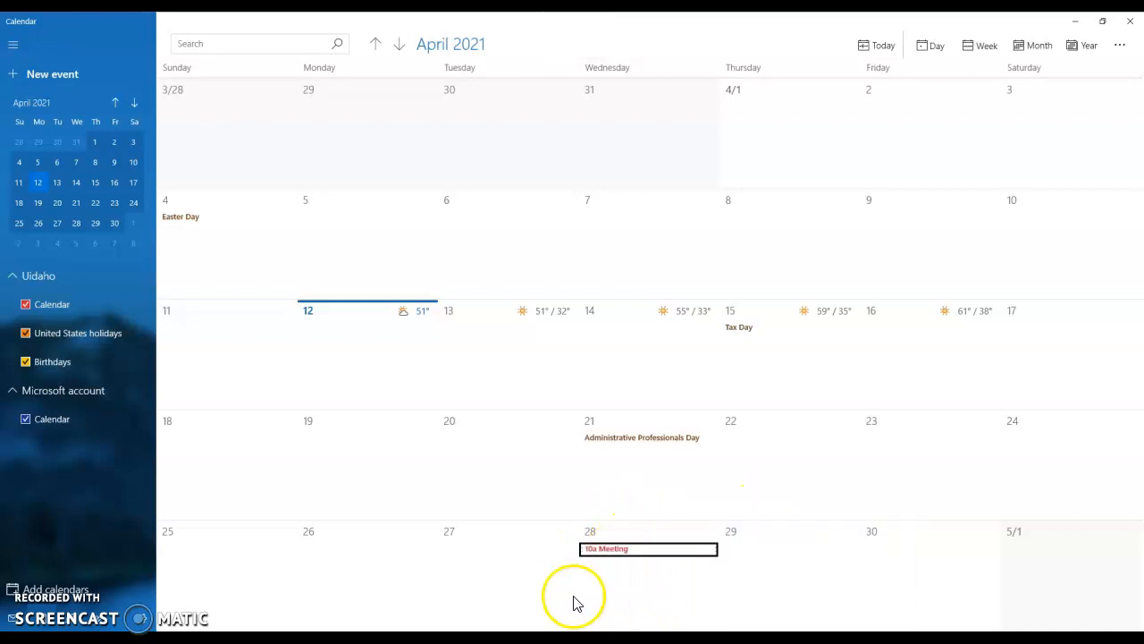
Open the full details of the Meeting event on April 28.
{"action": "left_click", "coordinate": [614, 555]}
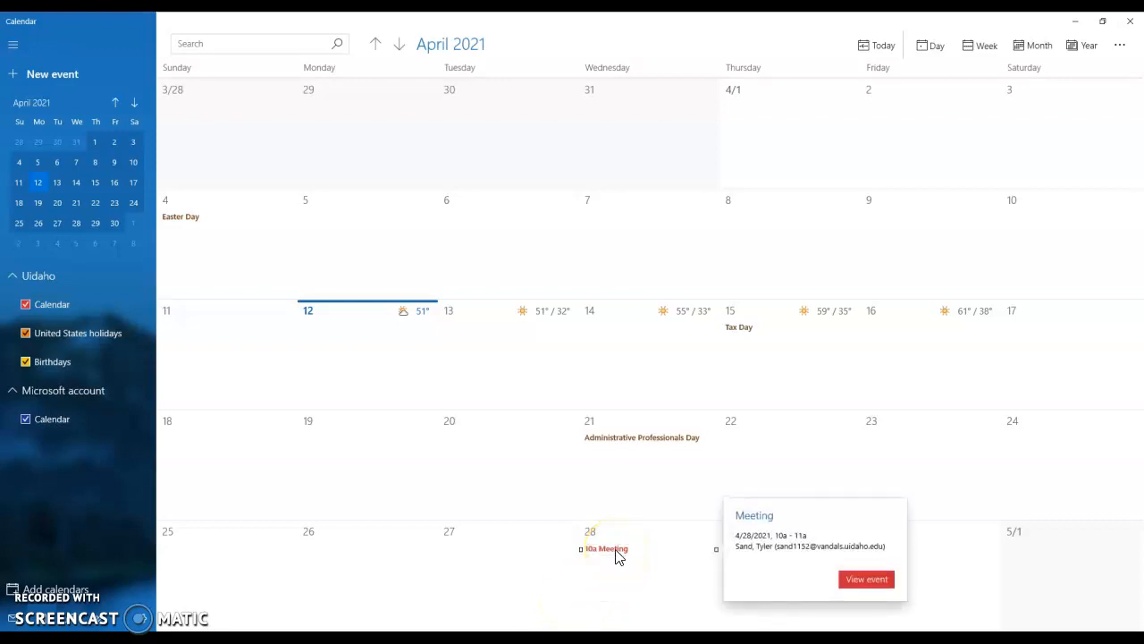
{"action": "left_click", "coordinate": [616, 549]}
{"action": "left_click", "coordinate": [616, 558]}
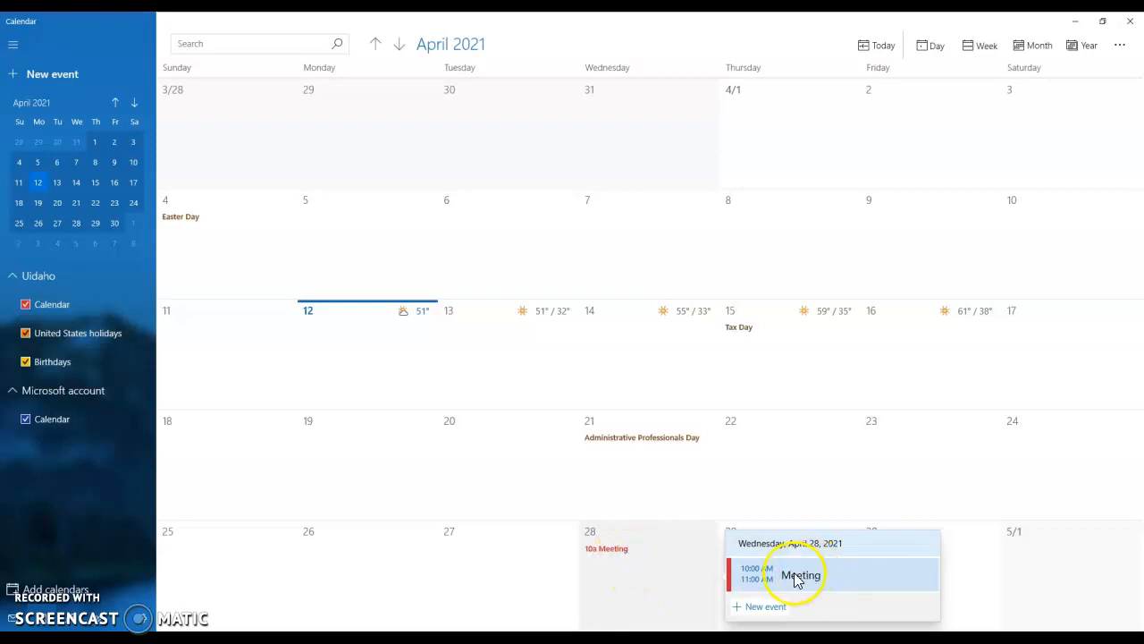
{"action": "left_click", "coordinate": [793, 579]}
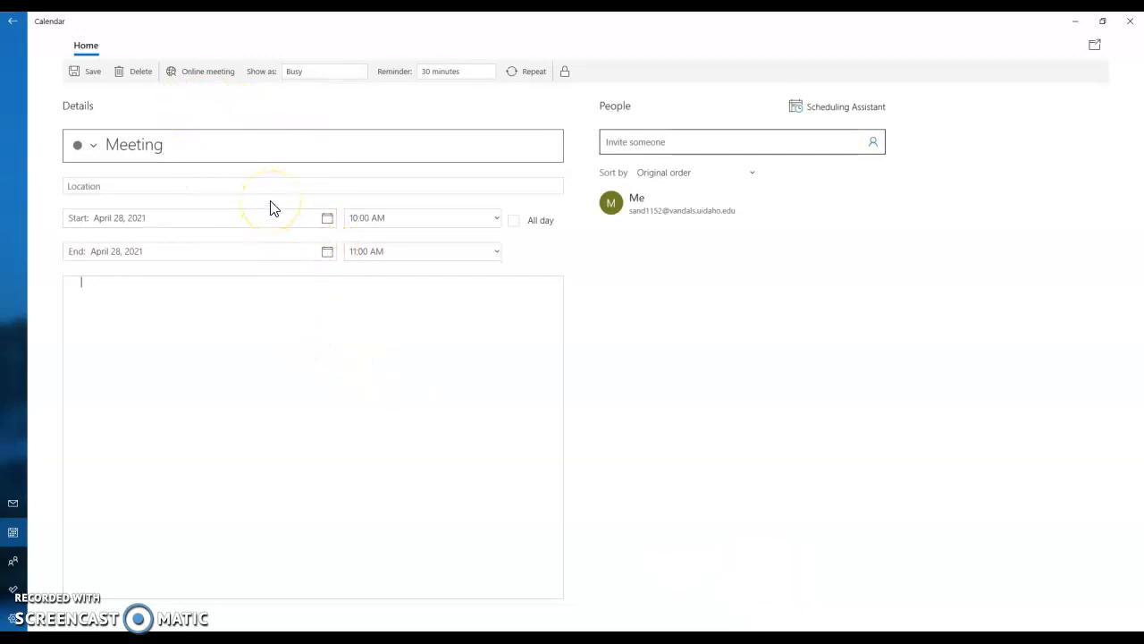
Add the description "Business meeting over zoom." to the Meeting event and save it.
{"action": "left_click", "coordinate": [133, 329]}
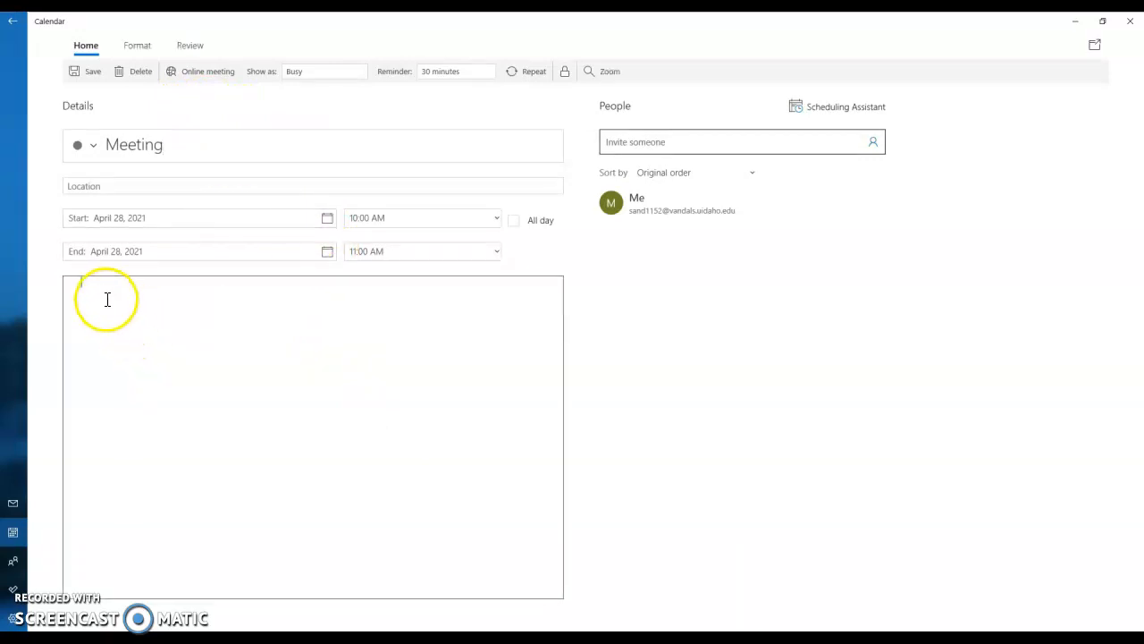
{"action": "left_click", "coordinate": [228, 186]}
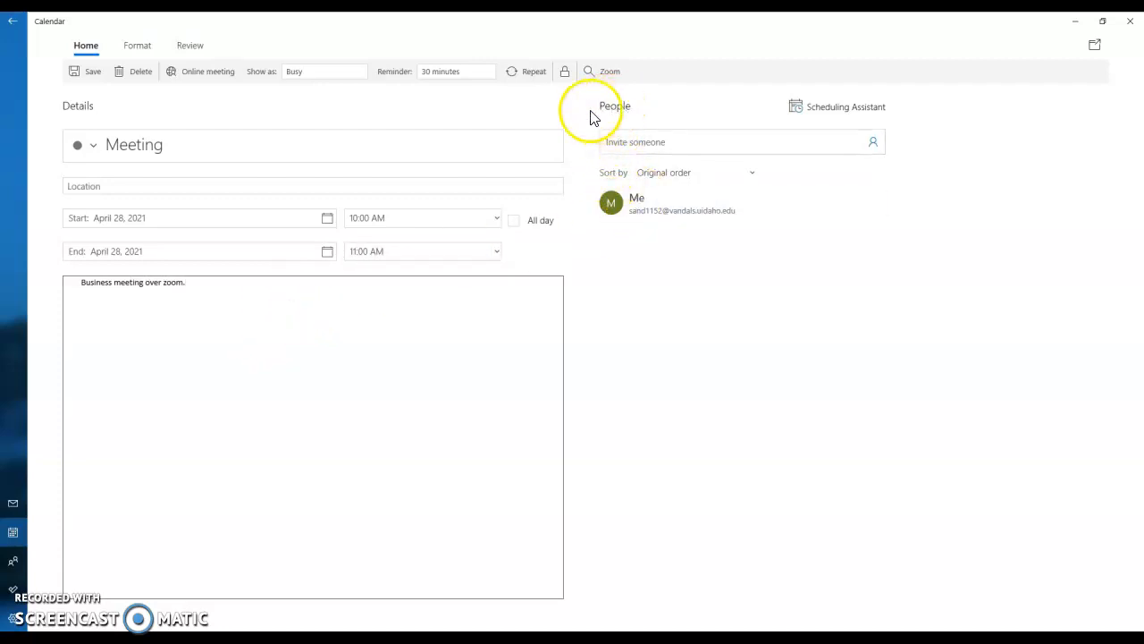
{"action": "left_click", "coordinate": [663, 143]}
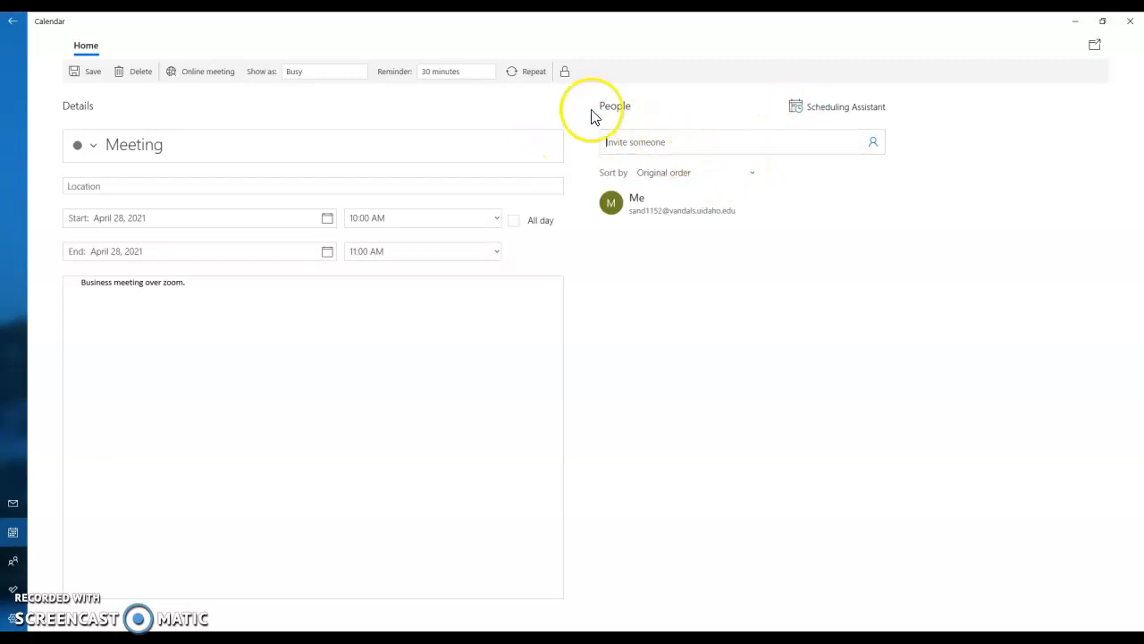
{"action": "left_click", "coordinate": [92, 77]}
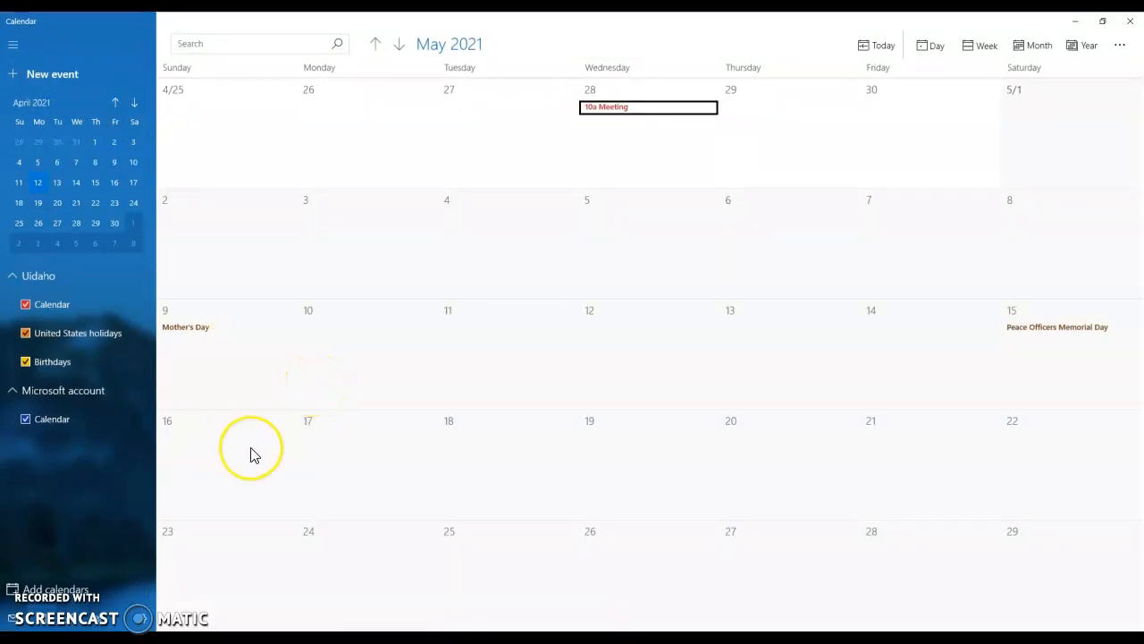
Change the calendar's accent color to green in the personalization settings.
{"action": "left_click", "coordinate": [138, 618]}
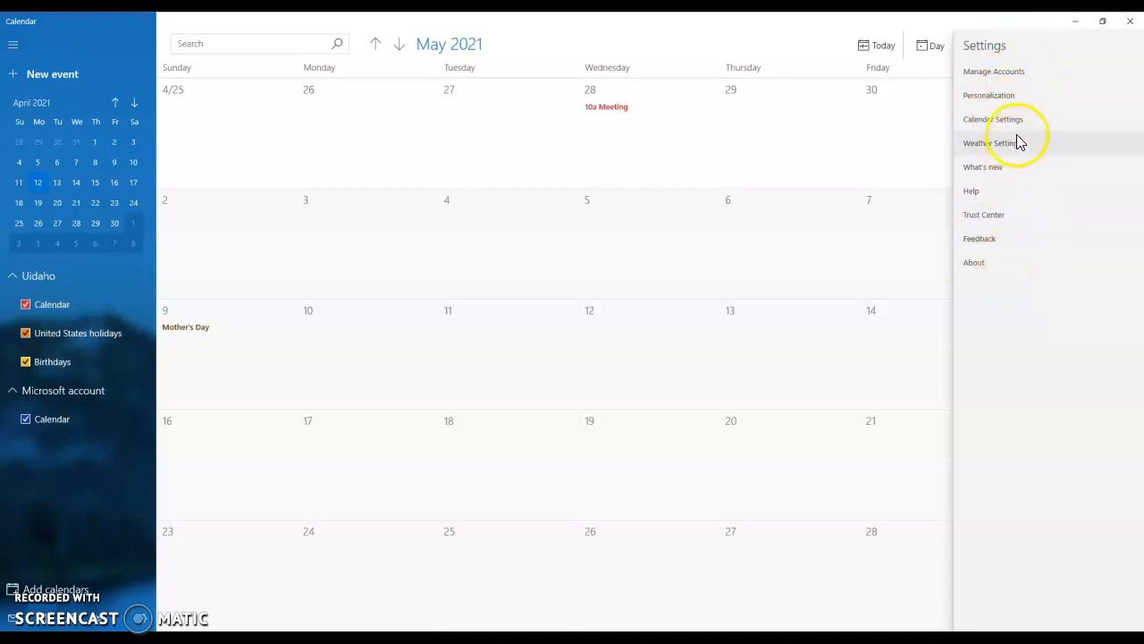
{"action": "left_click", "coordinate": [1022, 95]}
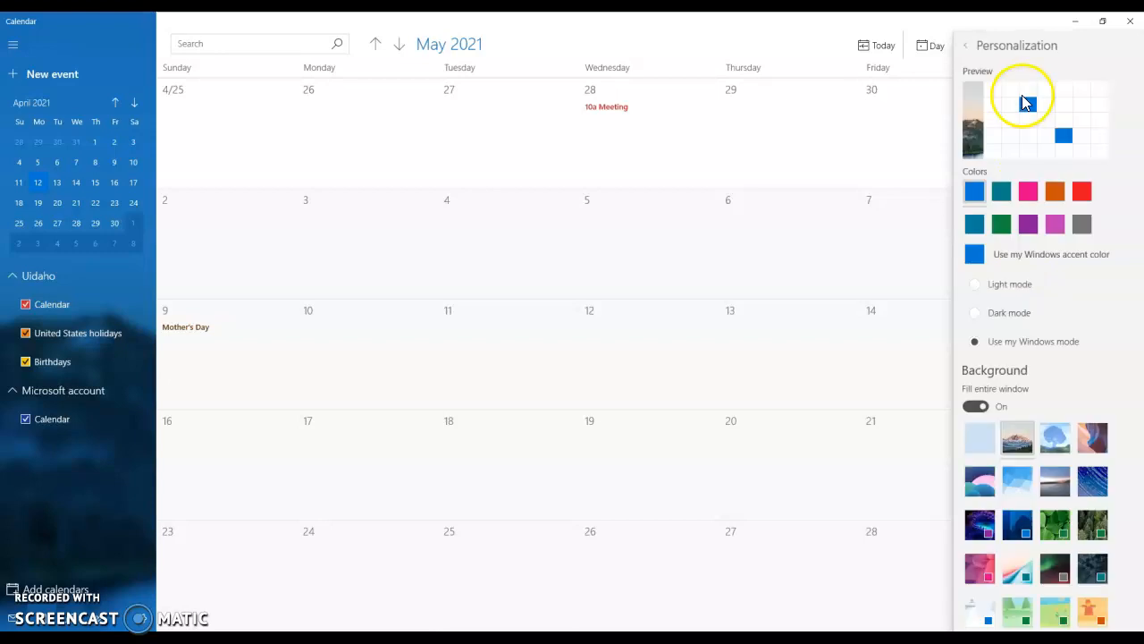
{"action": "left_click", "coordinate": [1001, 224]}
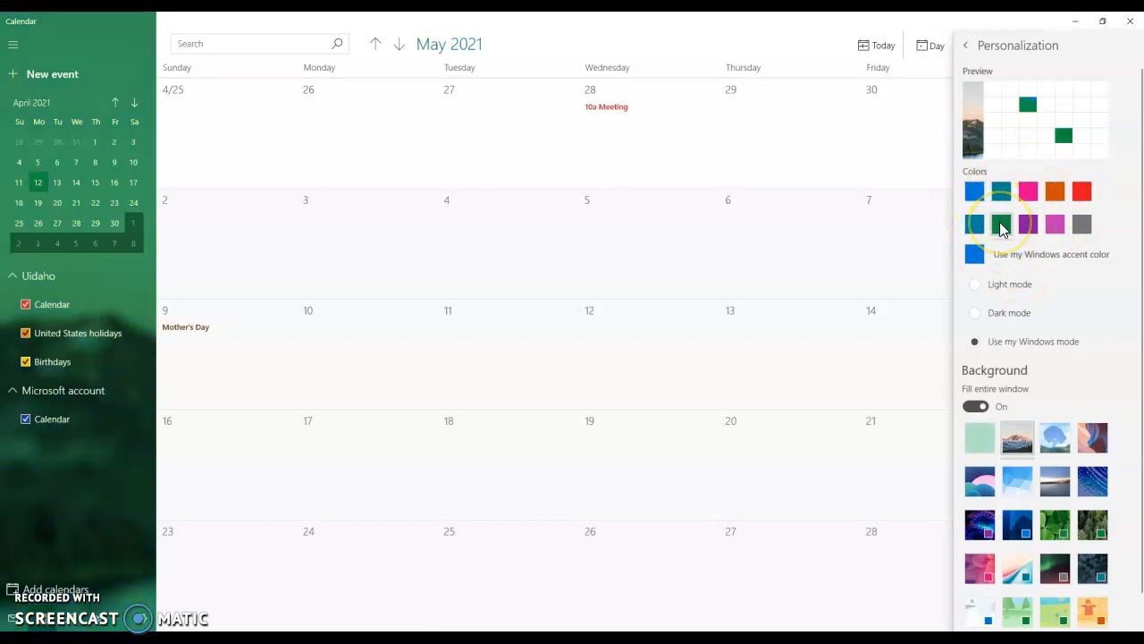
{"action": "left_click", "coordinate": [1083, 224]}
{"action": "left_click", "coordinate": [1002, 225]}
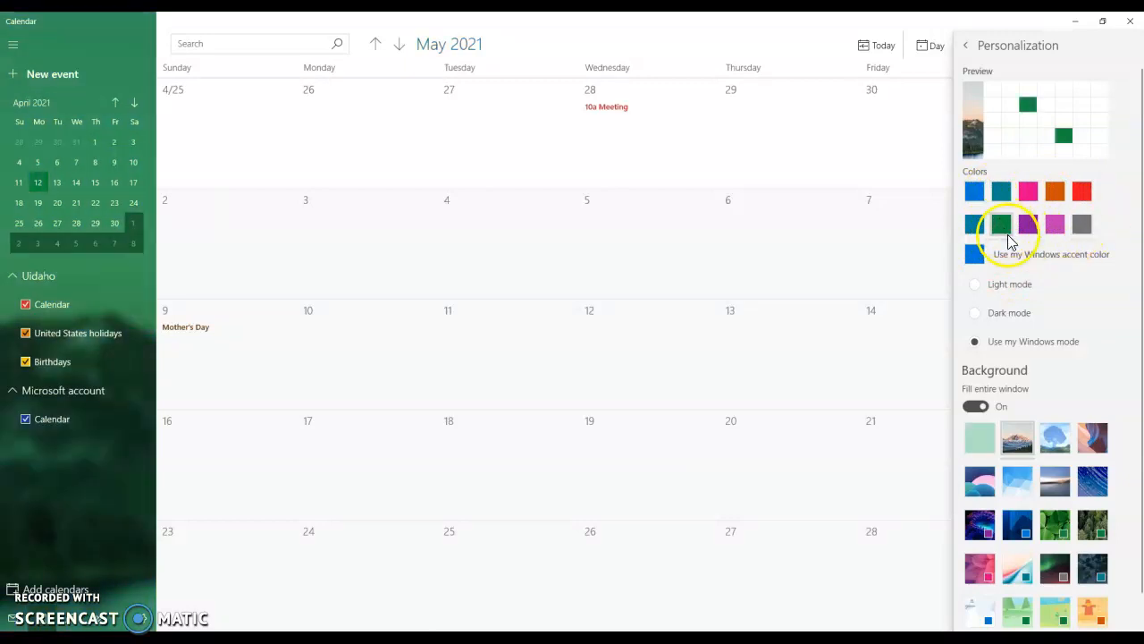
Set the calendar to light mode with the mountain landscape background and close the settings.
{"action": "left_click", "coordinate": [1009, 313]}
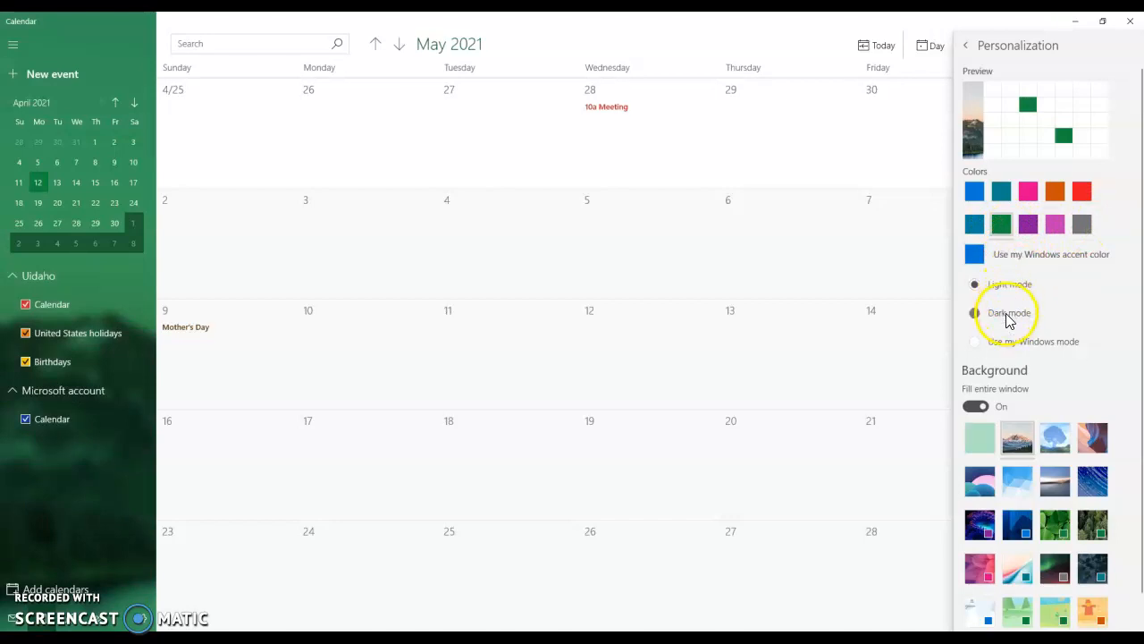
{"action": "left_click", "coordinate": [1004, 285]}
{"action": "scroll", "coordinate": [1037, 376], "scroll_direction": "down", "scroll_amount": 1}
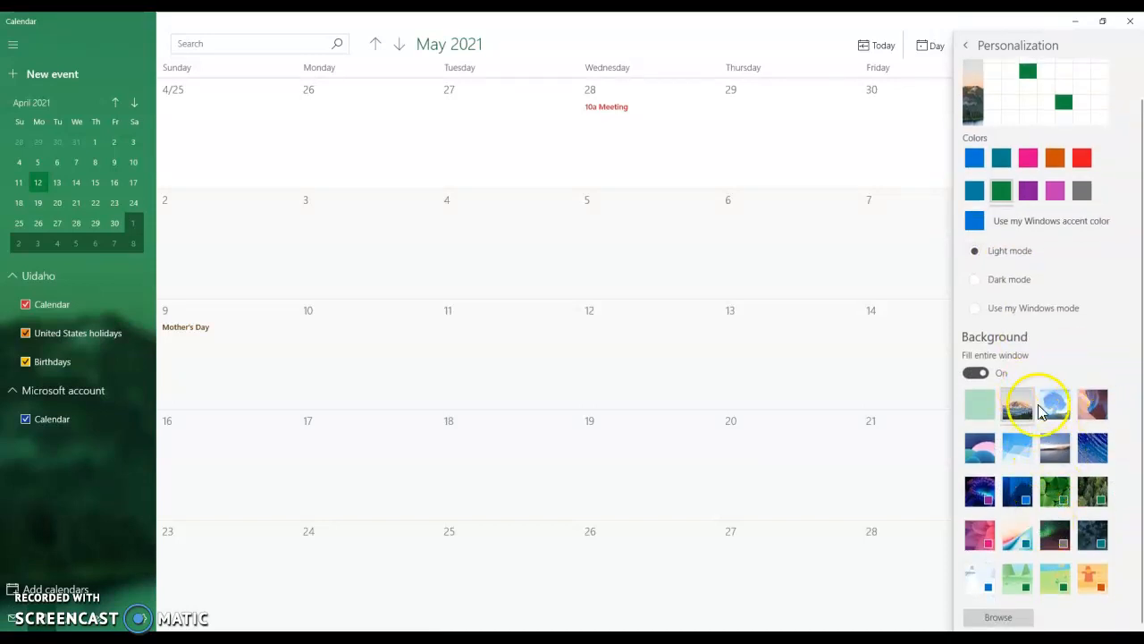
{"action": "left_click", "coordinate": [1014, 413]}
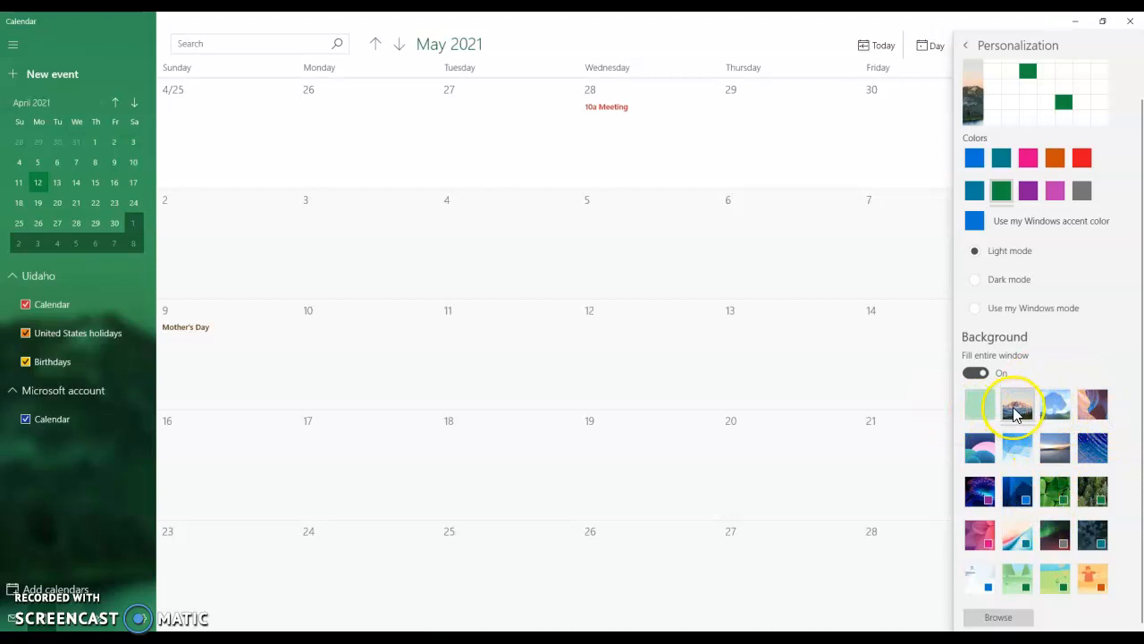
{"action": "left_click", "coordinate": [966, 45]}
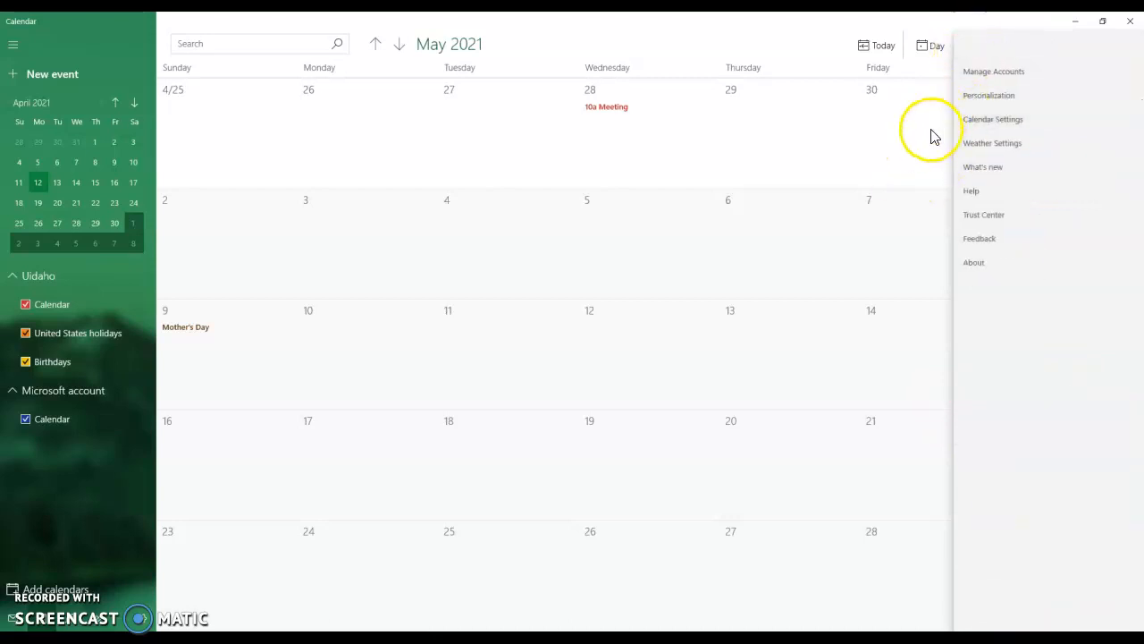
{"action": "left_click", "coordinate": [930, 134]}
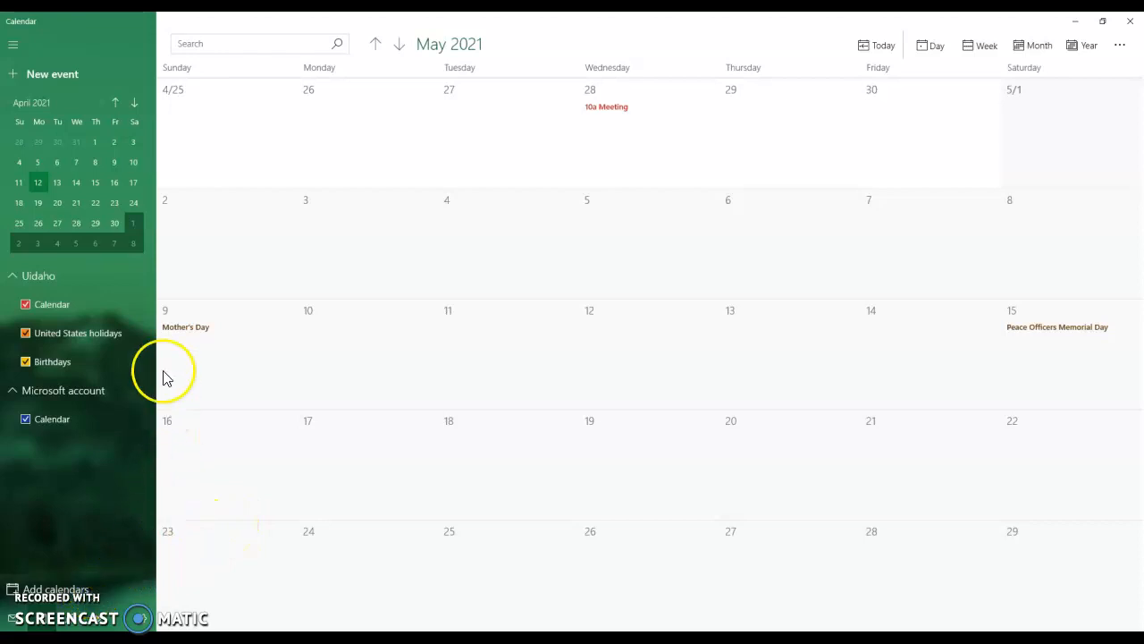
Add the Washington Capitals calendar from the NHL calendars and close the list of available calendars.
{"action": "left_click", "coordinate": [91, 592]}
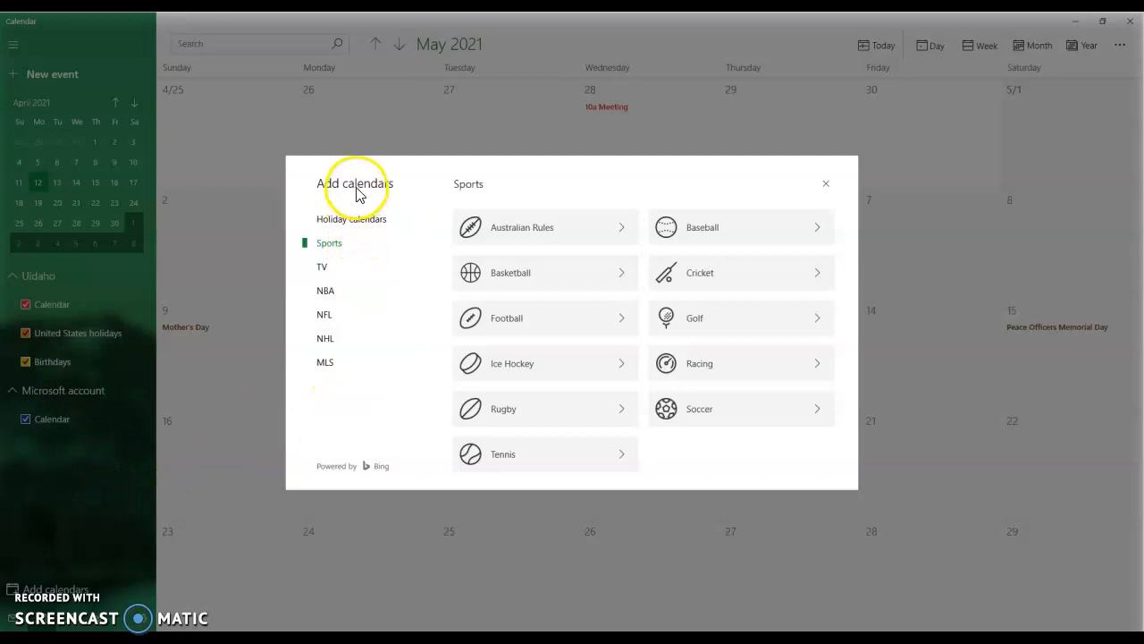
{"action": "left_click", "coordinate": [363, 347]}
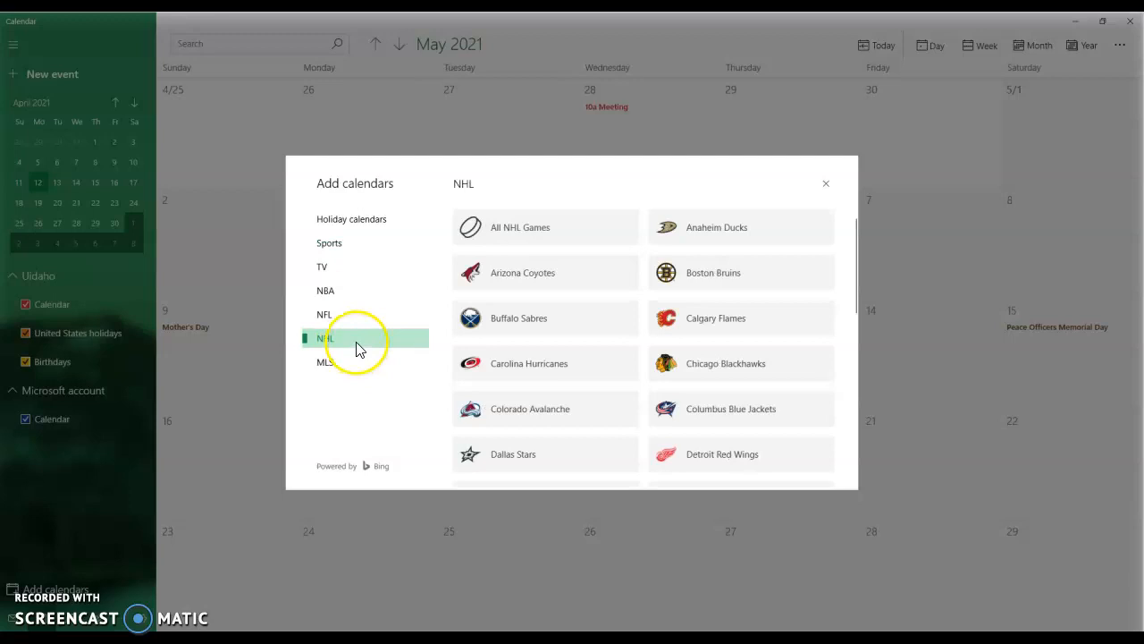
{"action": "scroll", "coordinate": [607, 345], "scroll_direction": "down", "scroll_amount": 5}
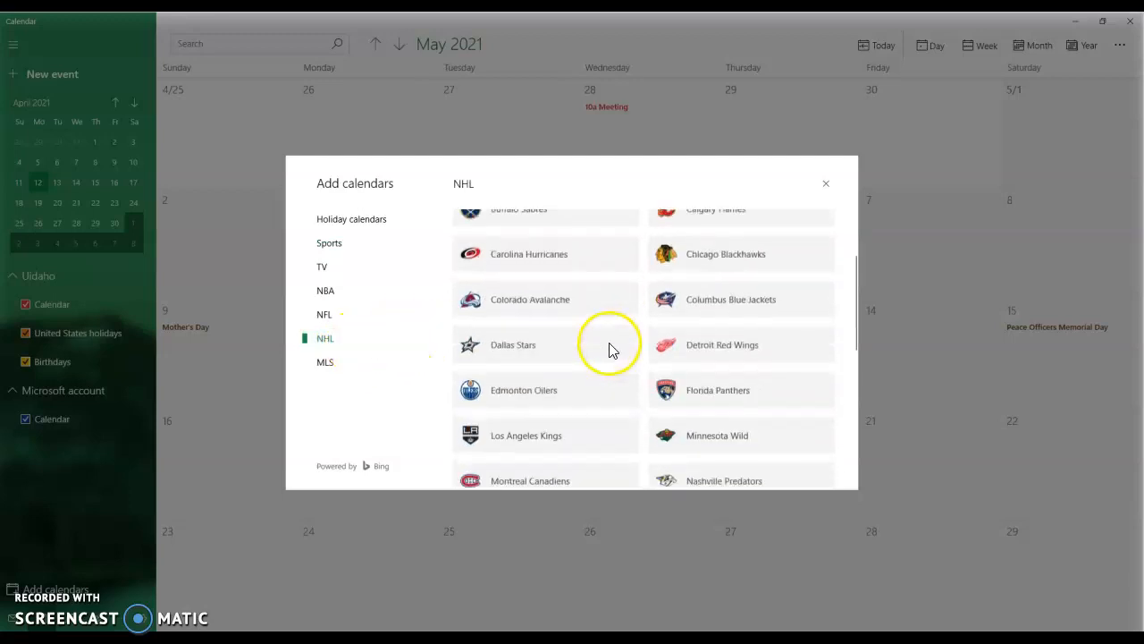
{"action": "scroll", "coordinate": [608, 353], "scroll_direction": "down", "scroll_amount": 5}
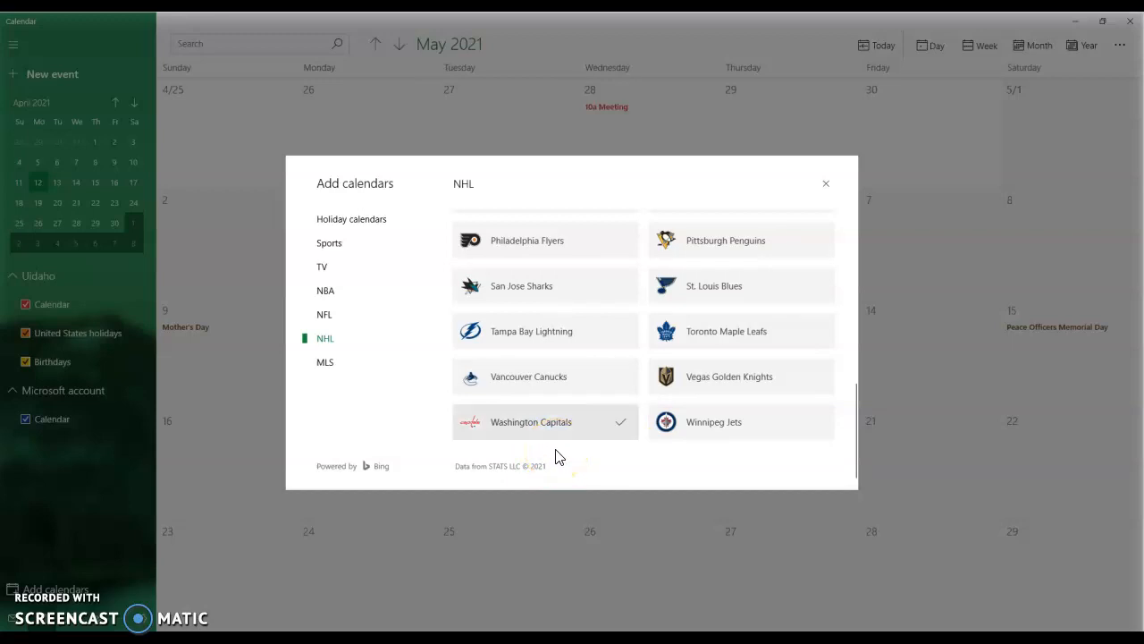
{"action": "left_click", "coordinate": [826, 184]}
Look through the calendar months of 2021 for the Washington Capitals games.
{"action": "scroll", "coordinate": [662, 335], "scroll_direction": "down", "scroll_amount": 2}
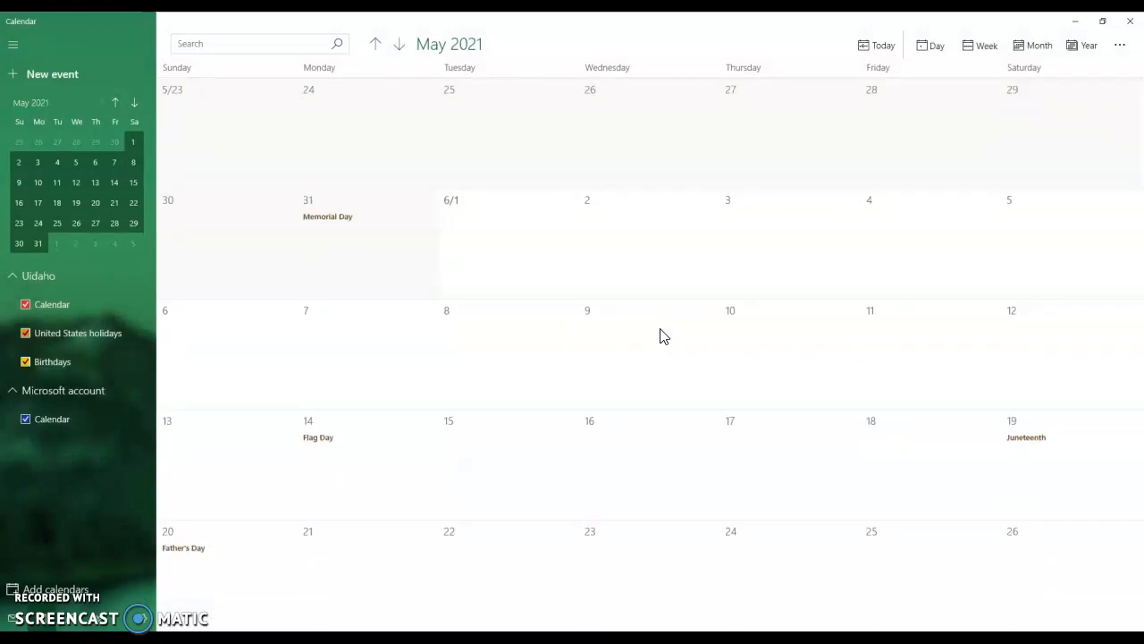
{"action": "scroll", "coordinate": [663, 337], "scroll_direction": "up", "scroll_amount": 5}
{"action": "scroll", "coordinate": [664, 336], "scroll_direction": "up", "scroll_amount": 3}
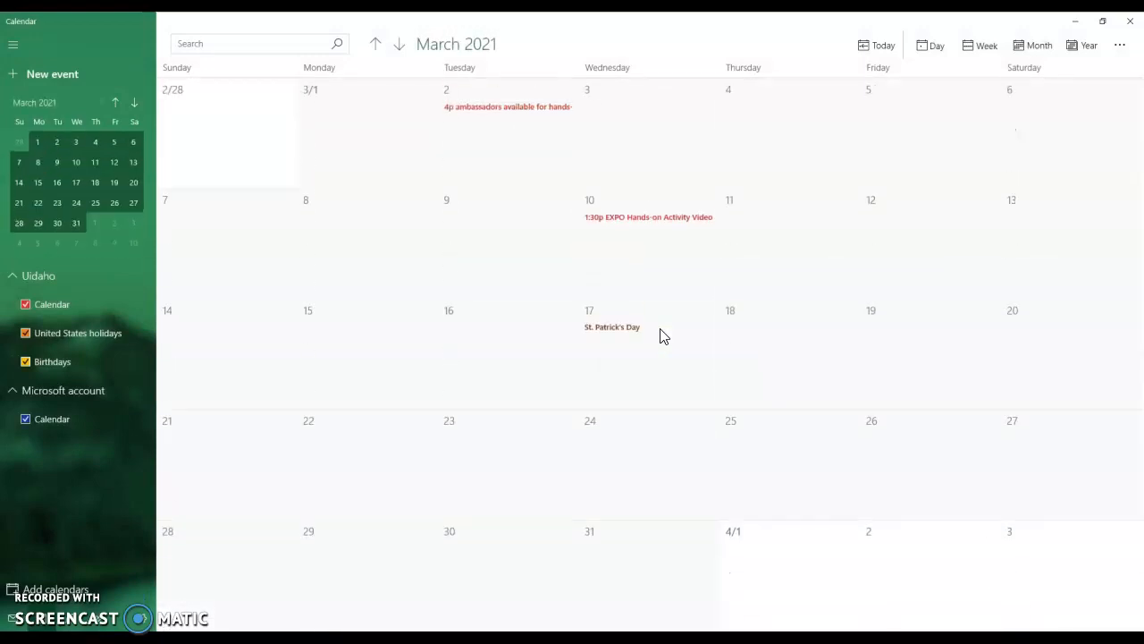
{"action": "scroll", "coordinate": [664, 337], "scroll_direction": "up", "scroll_amount": 7}
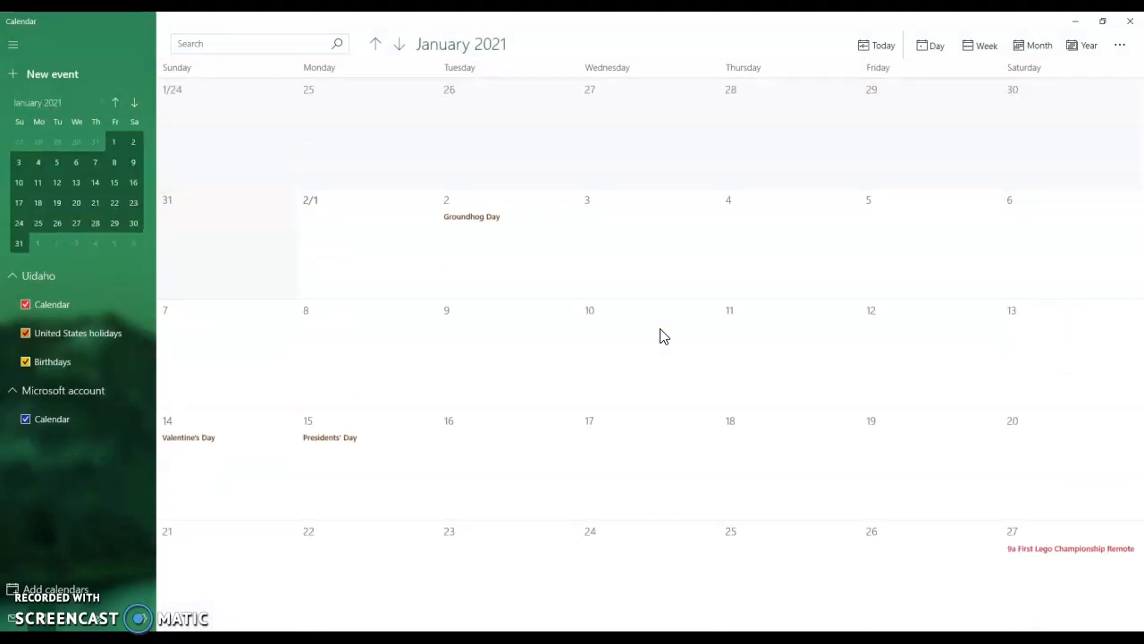
{"action": "left_click", "coordinate": [472, 260]}
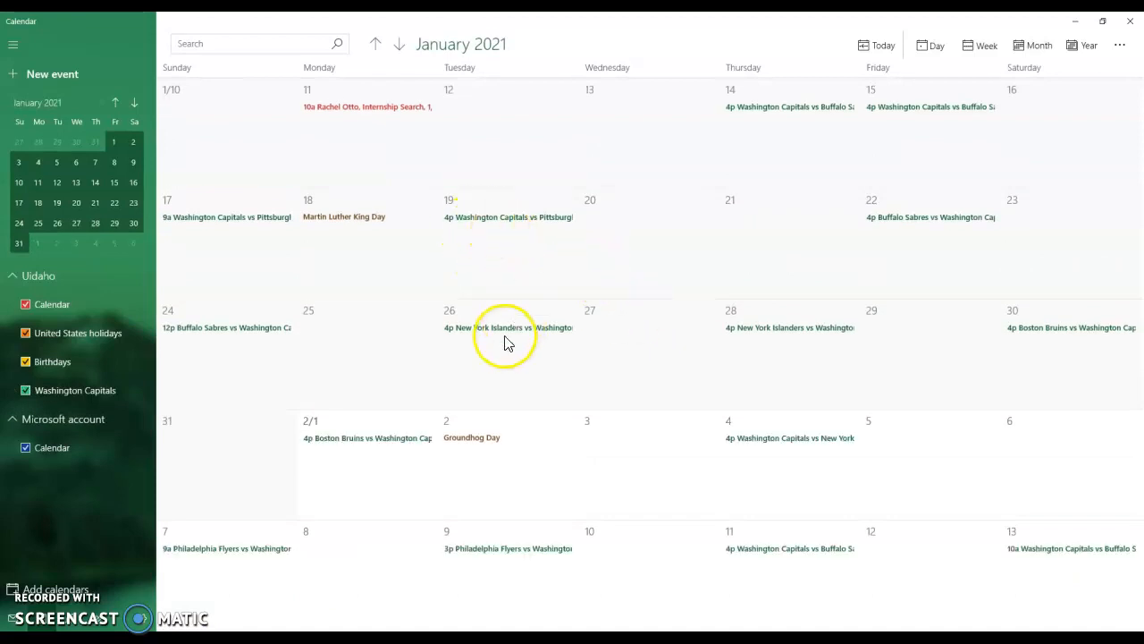
{"action": "scroll", "coordinate": [472, 357], "scroll_direction": "down", "scroll_amount": 8}
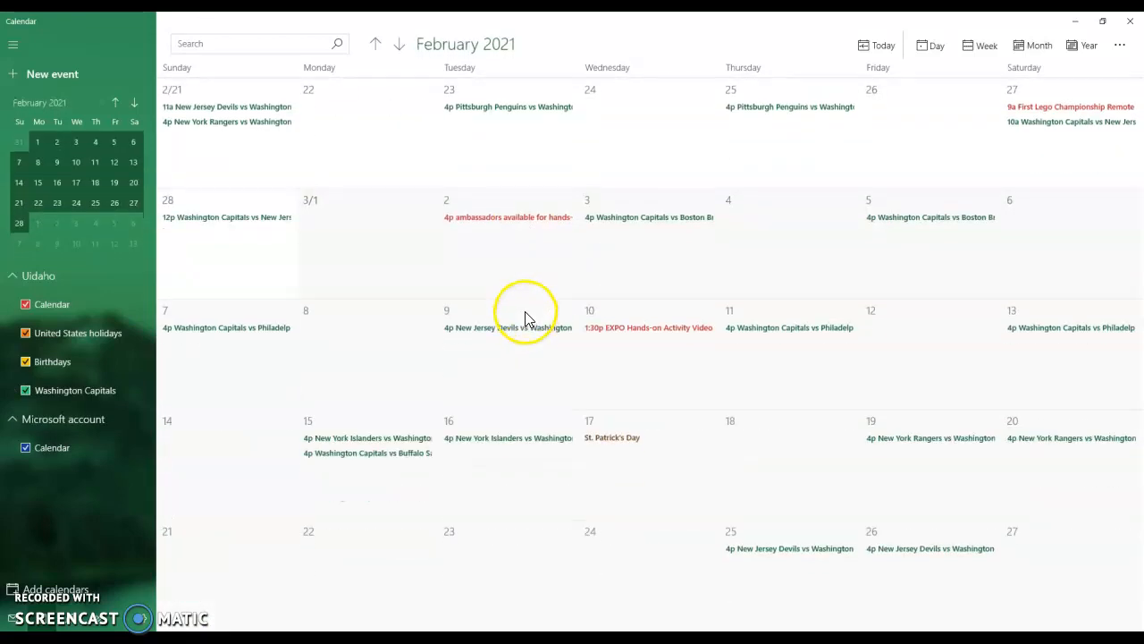
Review the Washington Capitals games from March through May 2021 in the month view.
{"action": "scroll", "coordinate": [519, 268], "scroll_direction": "down", "scroll_amount": 6}
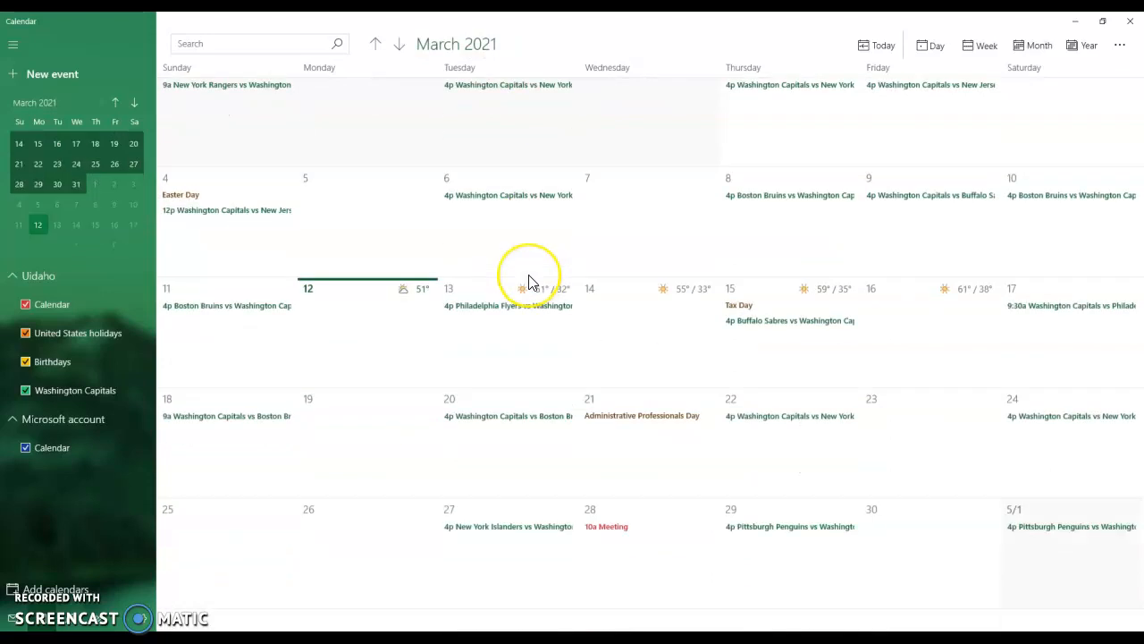
{"action": "scroll", "coordinate": [532, 281], "scroll_direction": "down", "scroll_amount": 1}
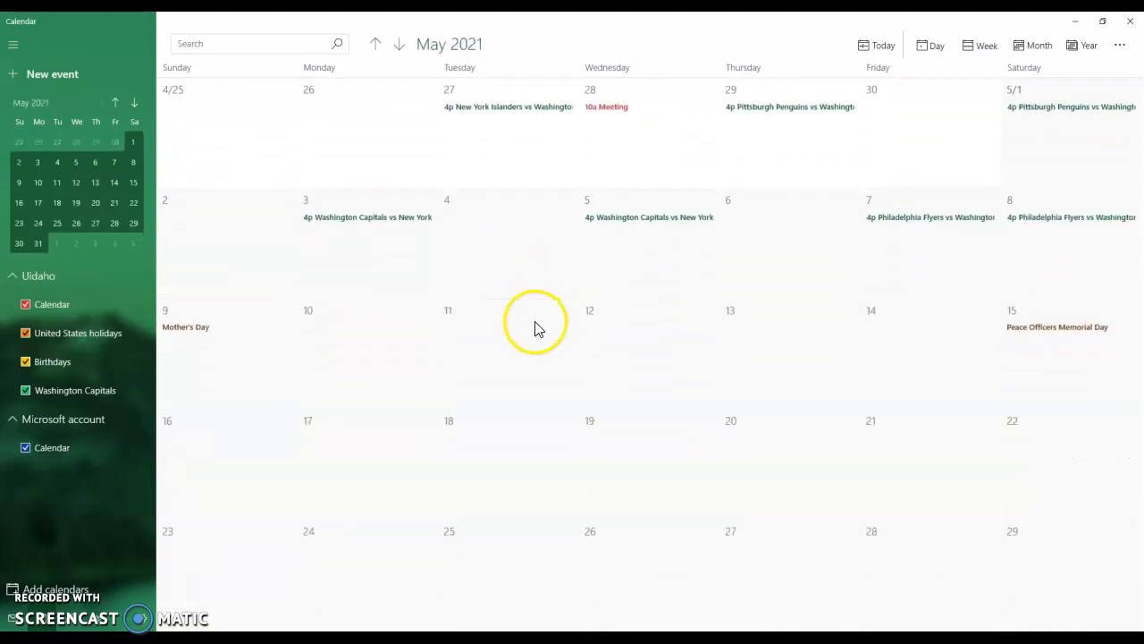
{"action": "scroll", "coordinate": [535, 326], "scroll_direction": "up", "scroll_amount": 2}
{"action": "scroll", "coordinate": [534, 324], "scroll_direction": "down", "scroll_amount": 2}
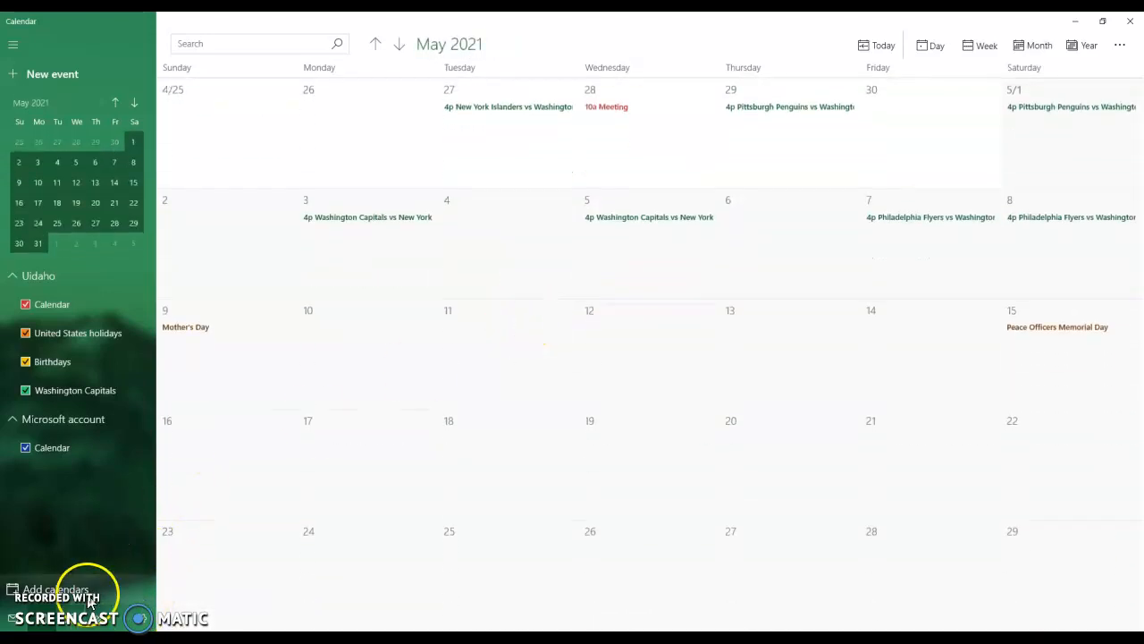
Browse the country list of holiday calendars available to add, and close it without adding any.
{"action": "left_click", "coordinate": [88, 599]}
{"action": "left_click", "coordinate": [356, 225]}
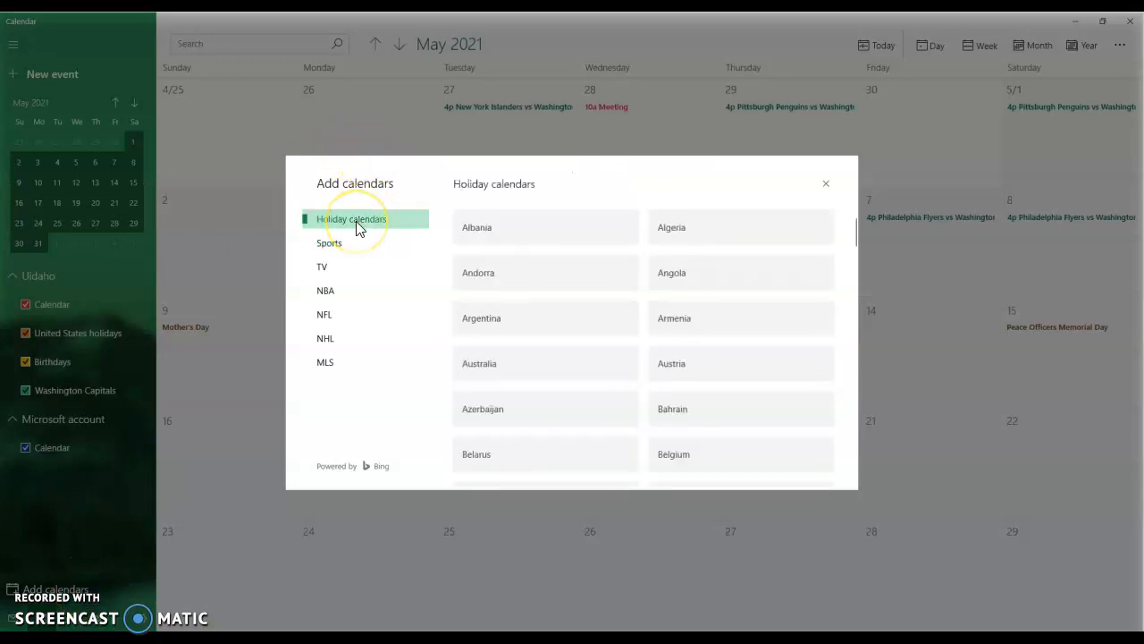
{"action": "scroll", "coordinate": [541, 282], "scroll_direction": "down", "scroll_amount": 5}
{"action": "scroll", "coordinate": [554, 306], "scroll_direction": "down", "scroll_amount": 6}
{"action": "scroll", "coordinate": [552, 308], "scroll_direction": "down", "scroll_amount": 8}
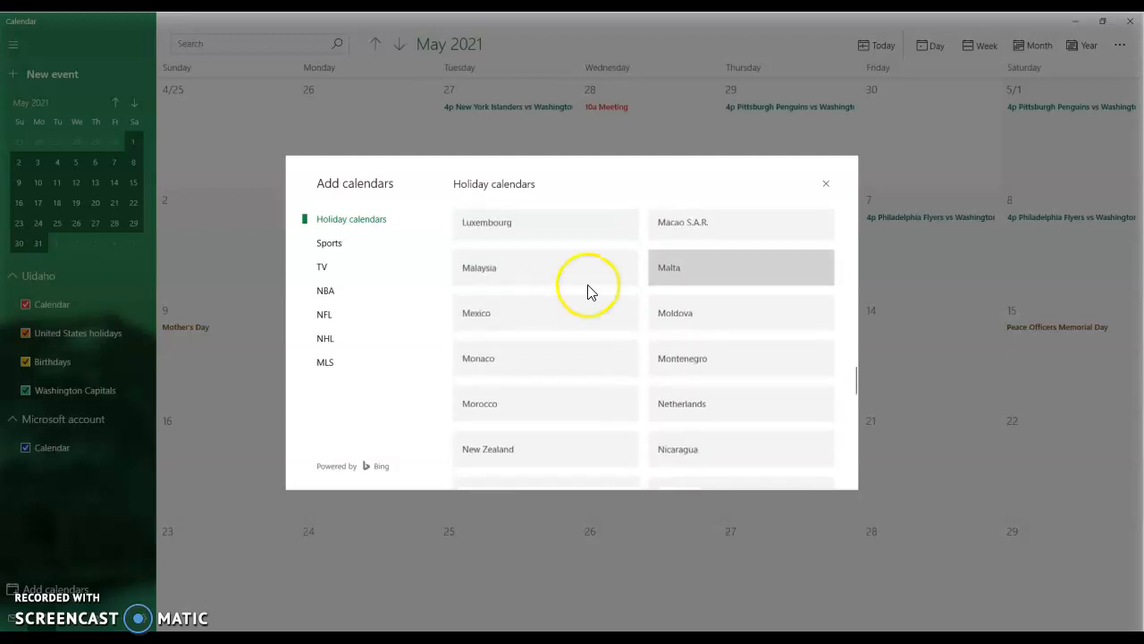
{"action": "left_click", "coordinate": [826, 186]}
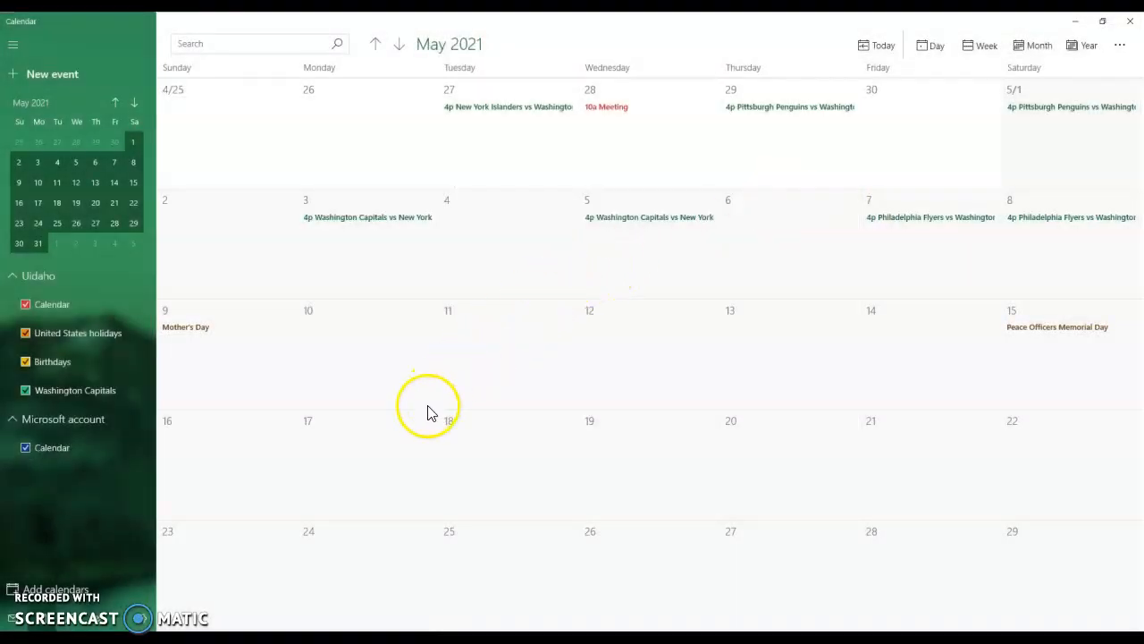